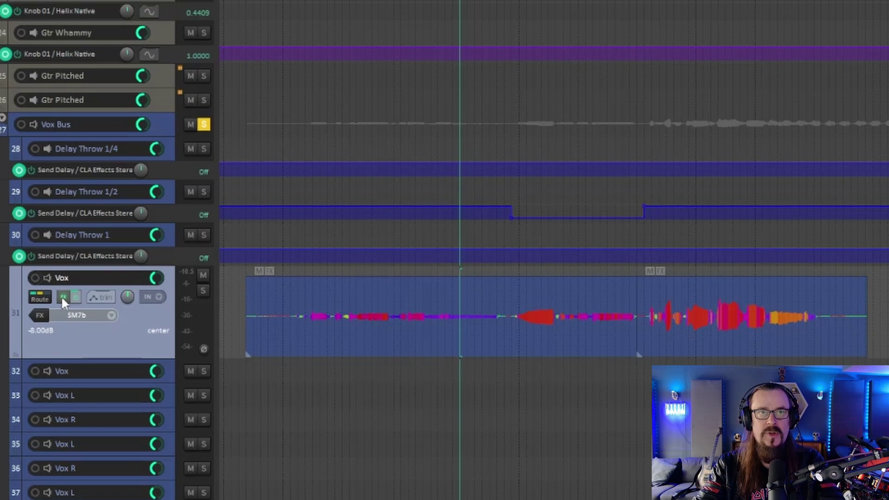
Open the Vox track's FX chain and display the CLA Vocals plugin
left_click(63, 297)
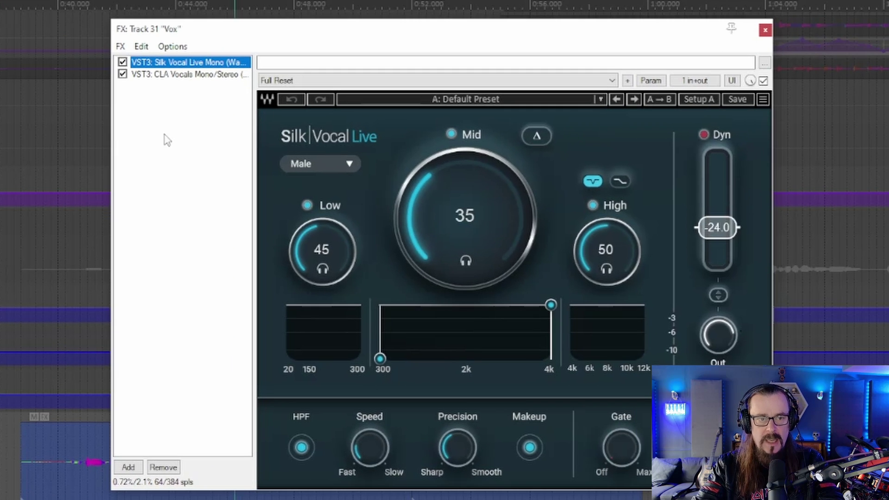
left_click(180, 75)
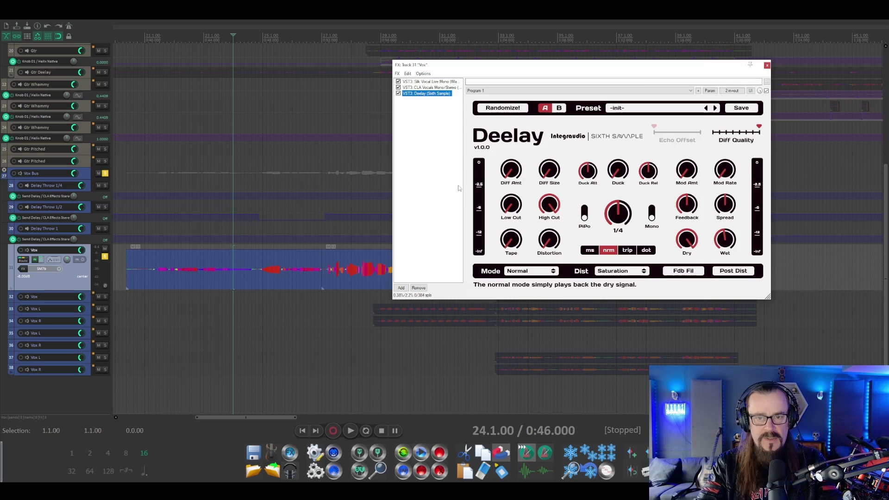
Play the vocal briefly to hear the Vox effects chain with Deelay, then stop
key("space")
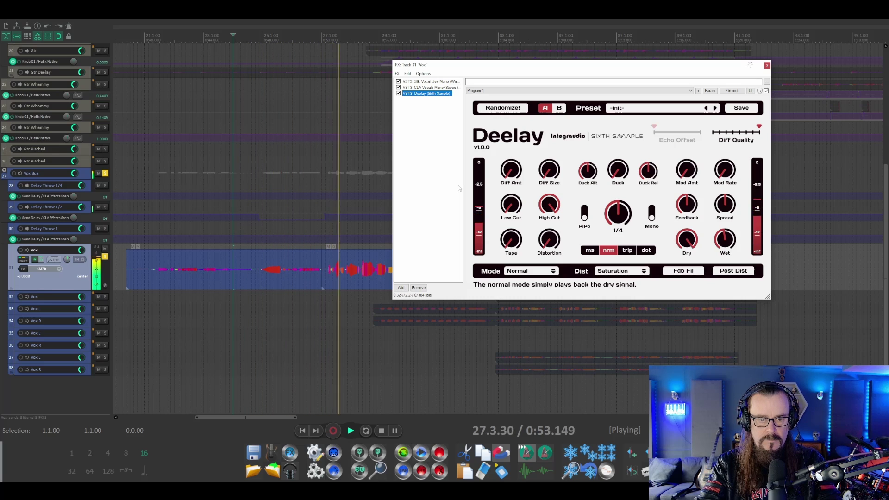
key("space")
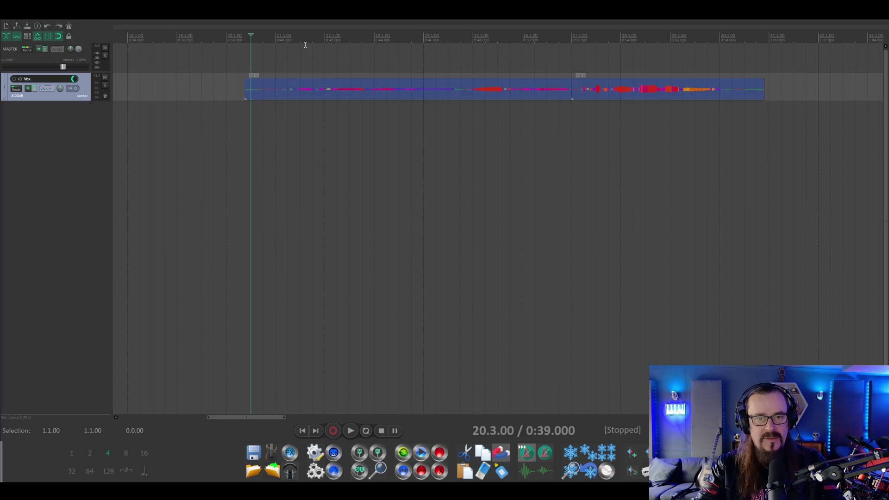
Audition the vocal from bar 21
scroll(333, 127, "down", 2)
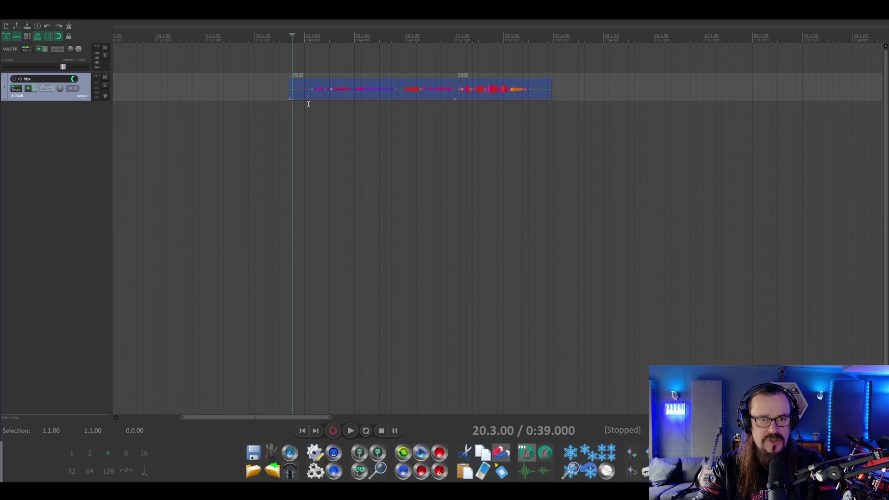
left_click(304, 37)
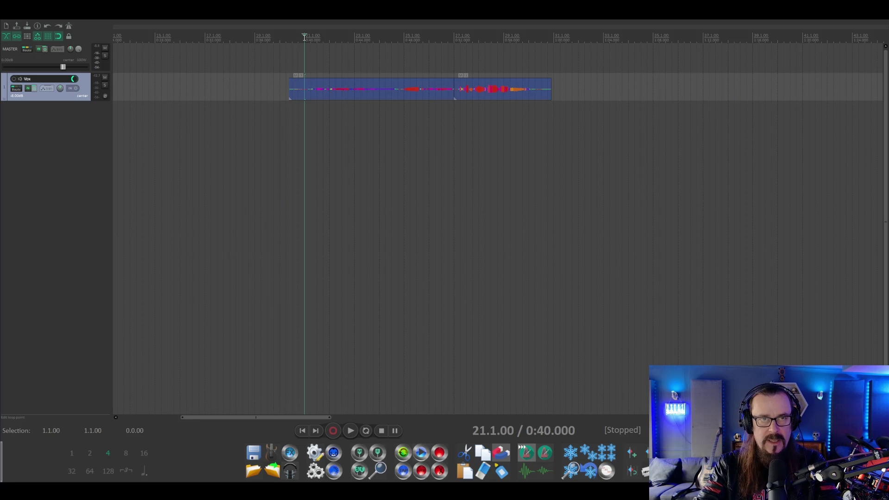
key("space")
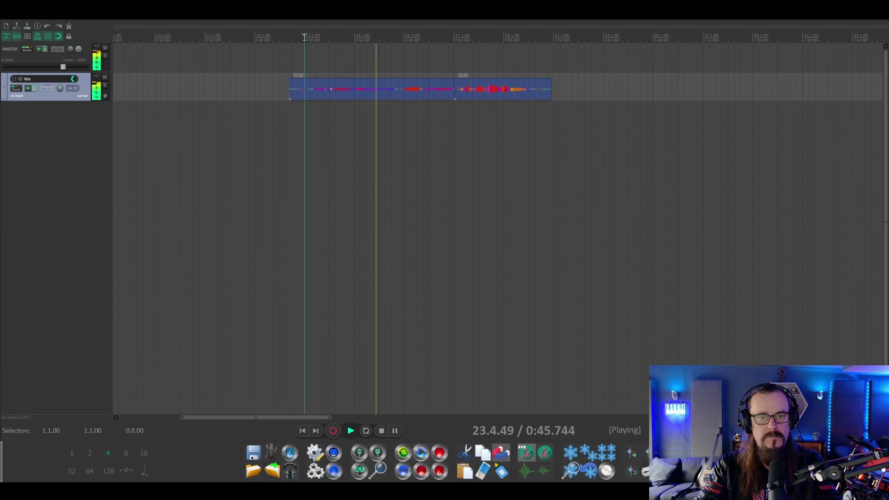
key("space")
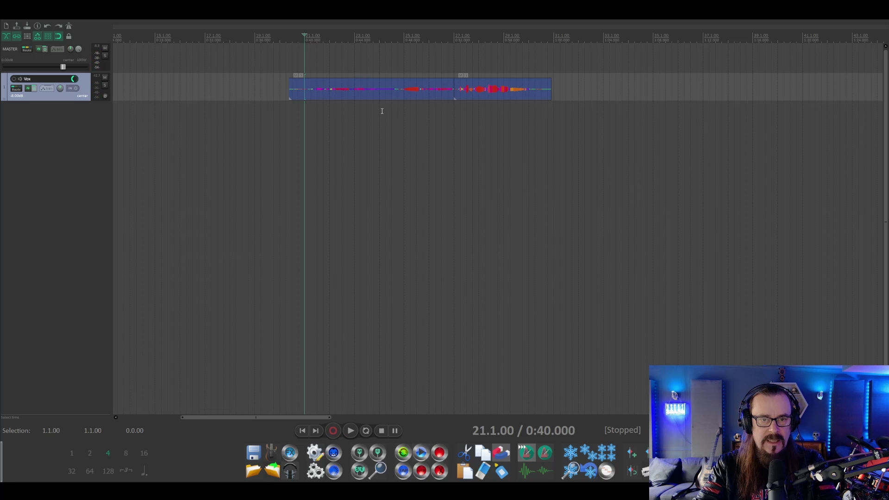
Narrow in on the phrase by playing from 23.3.00, 23.4.00 and 23.4.50
scroll(382, 111, "up", 4)
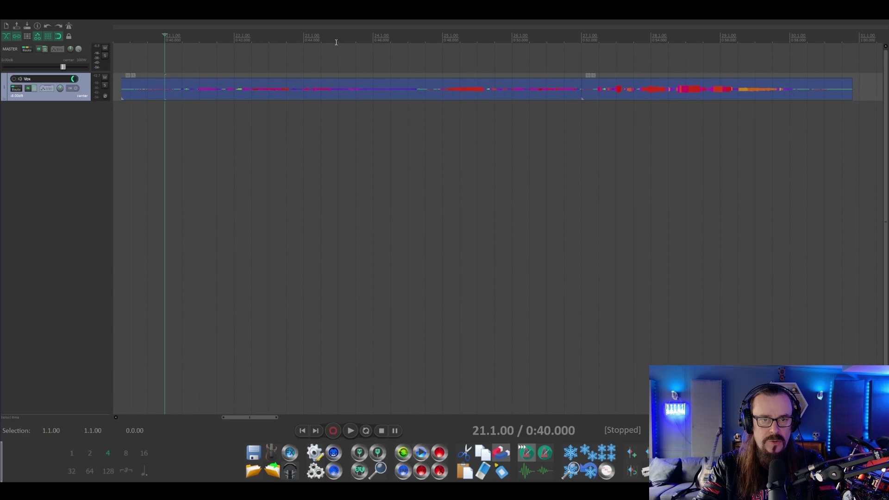
left_click(338, 38)
key("space")
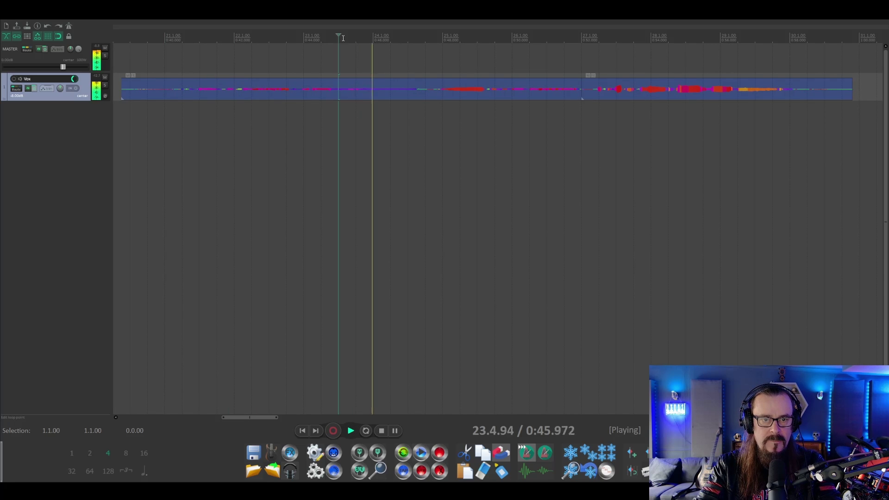
key("space")
left_click(356, 41)
scroll(359, 41, "up", 4)
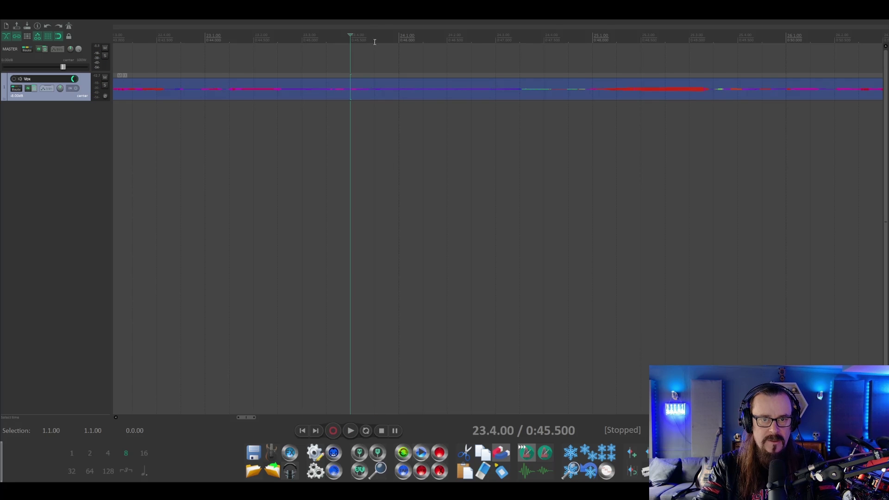
left_click(375, 42)
key("space")
key("space")
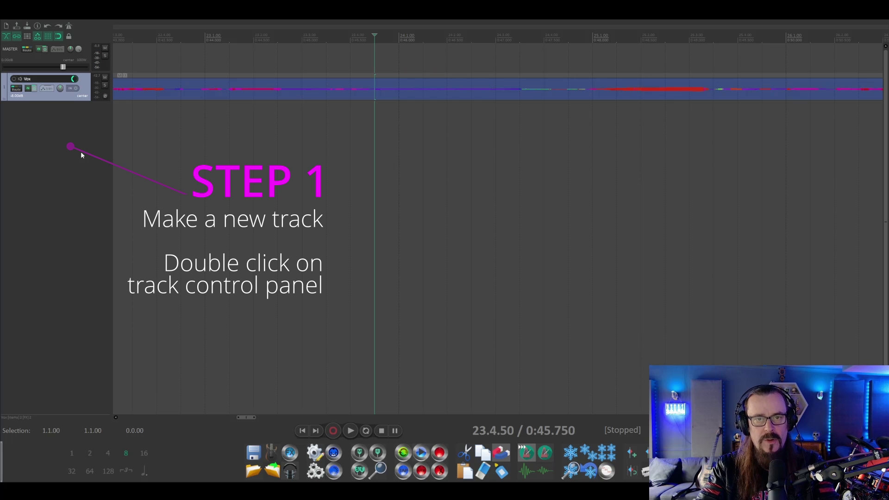
Add a second track below Vox and load Sixth Sample's Deelay on it
double_click(80, 151)
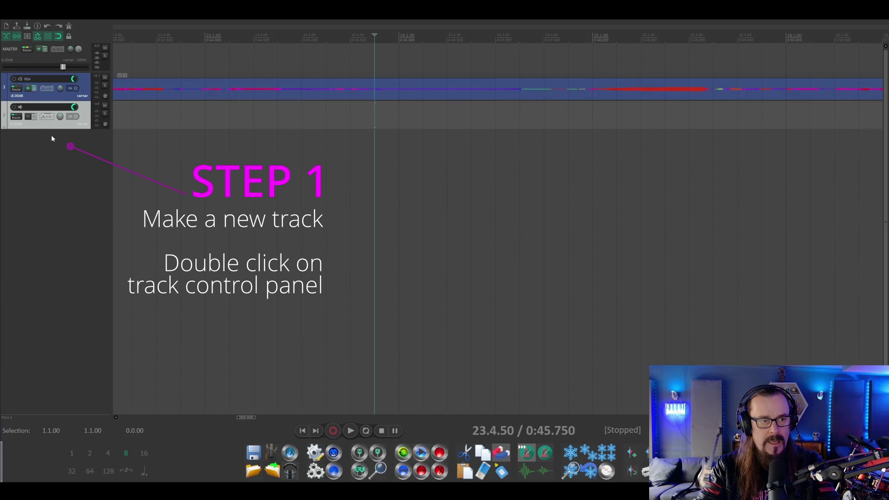
left_click(28, 118)
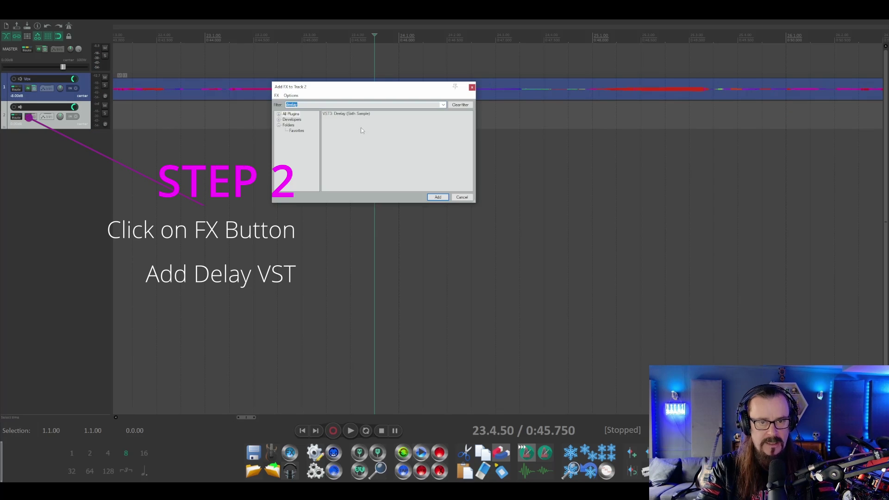
double_click(348, 114)
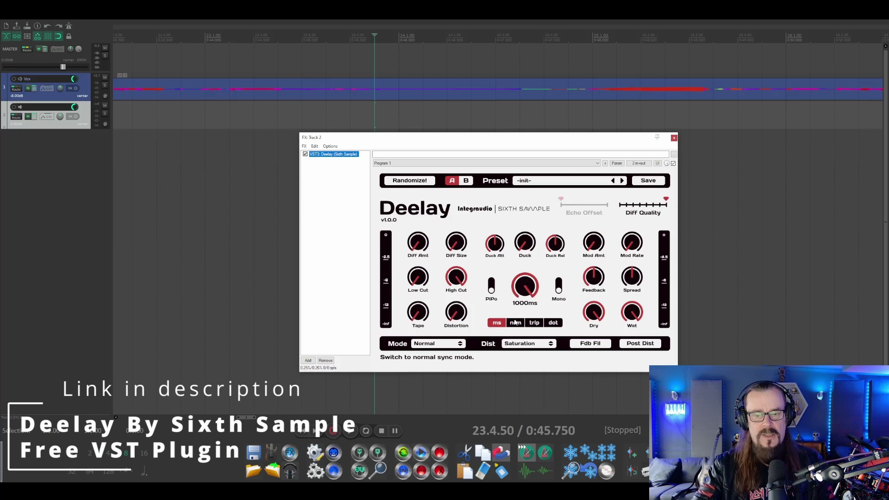
Set Deelay to a tempo-synced 1/2 delay time with the Dry knob fully down
left_click(515, 323)
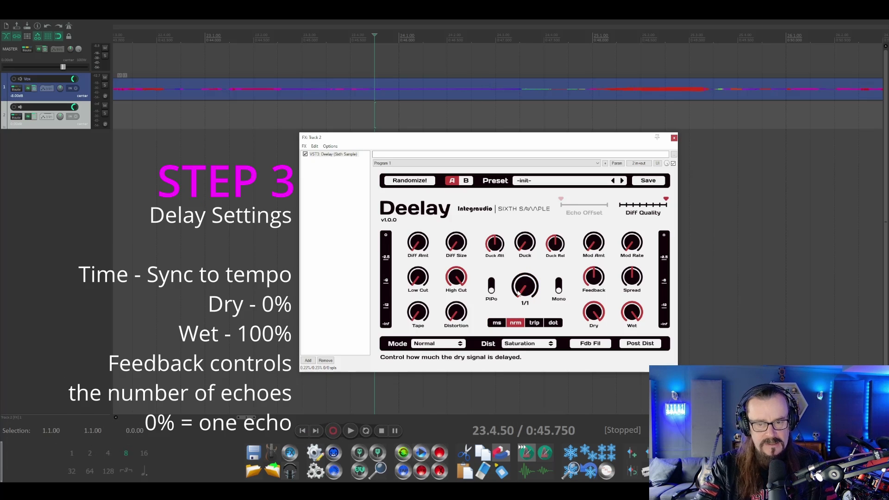
left_click_drag(519, 289, 515, 273)
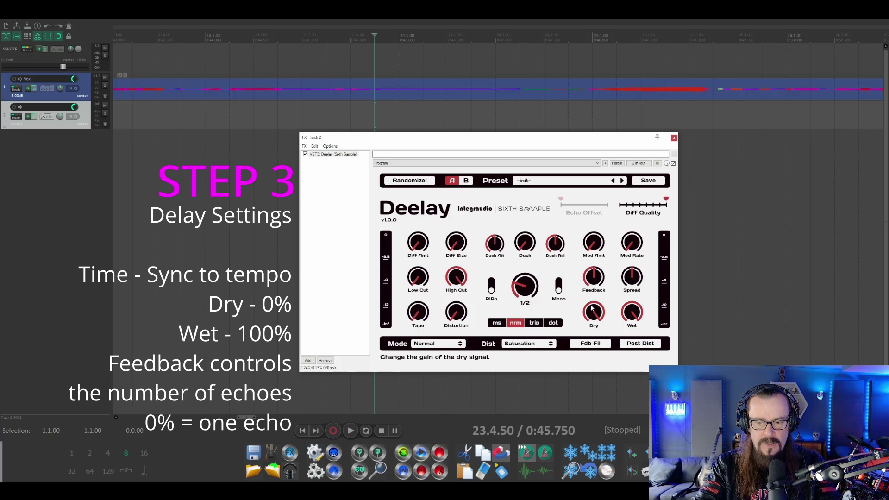
left_click_drag(593, 312, 603, 429)
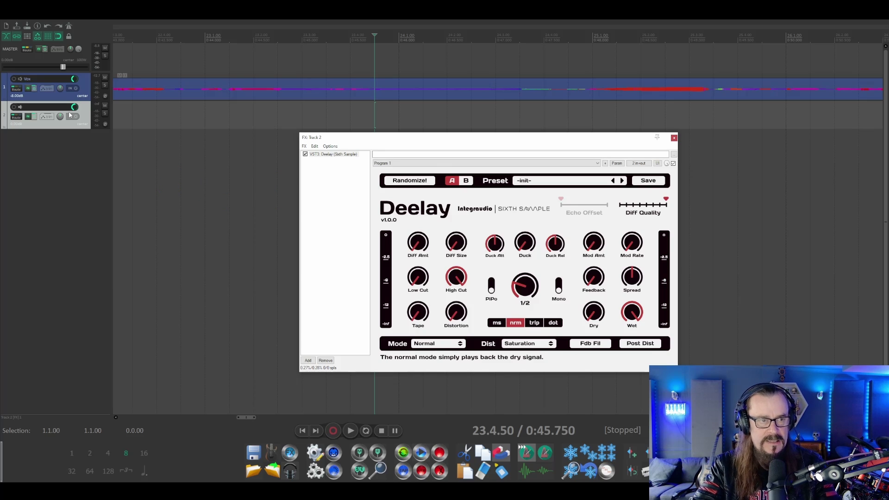
Rename track 2 to 'Delay Throw' and add a send from Vox to it
double_click(51, 107)
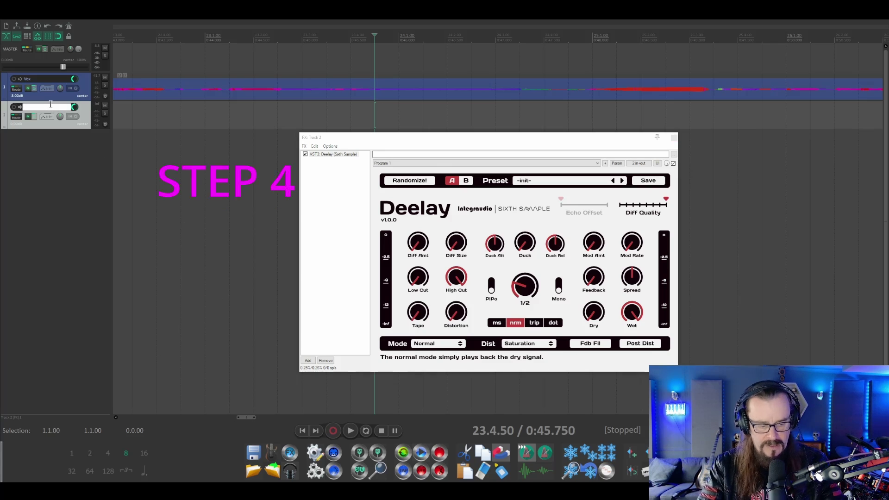
type("Delay Throw")
key("Return")
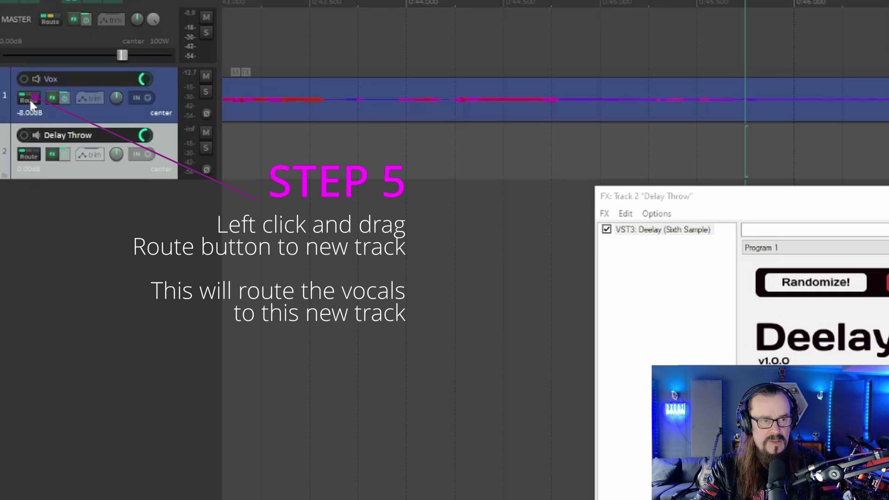
left_click_drag(29, 98, 77, 169)
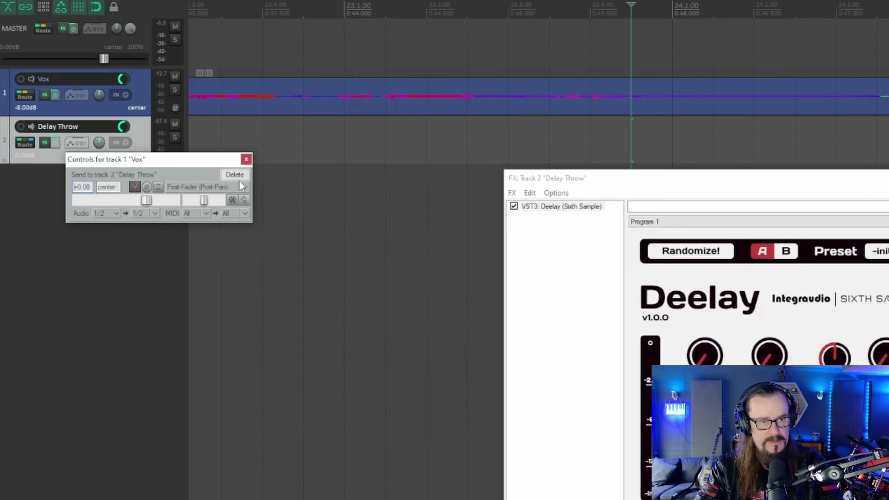
left_click(290, 174)
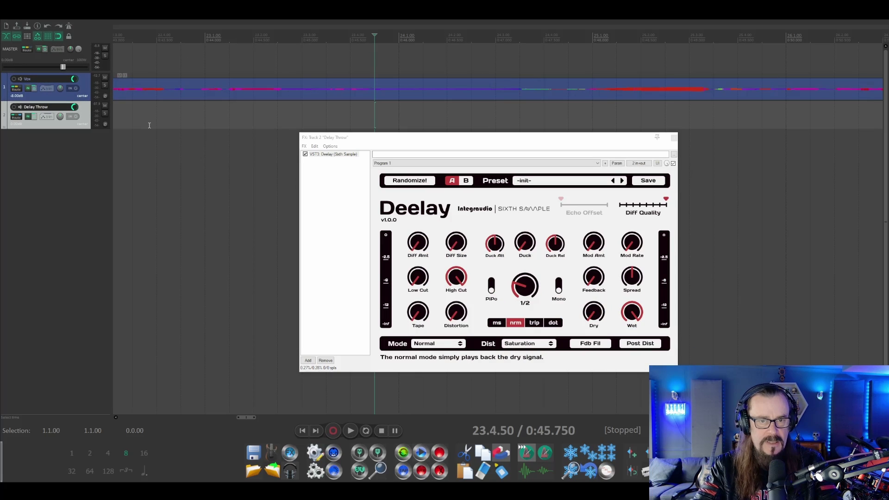
Add a Send Mute envelope for the Delay Throw send on the Vox track
key("space")
key("space")
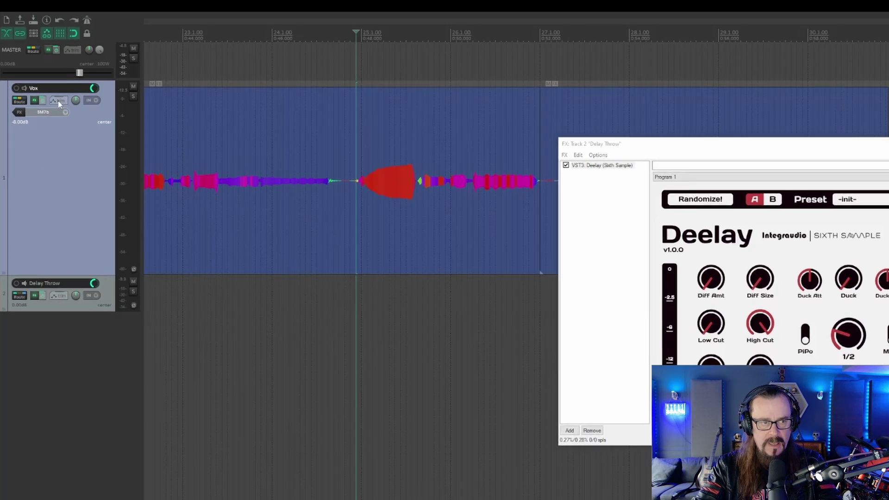
left_click(46, 88)
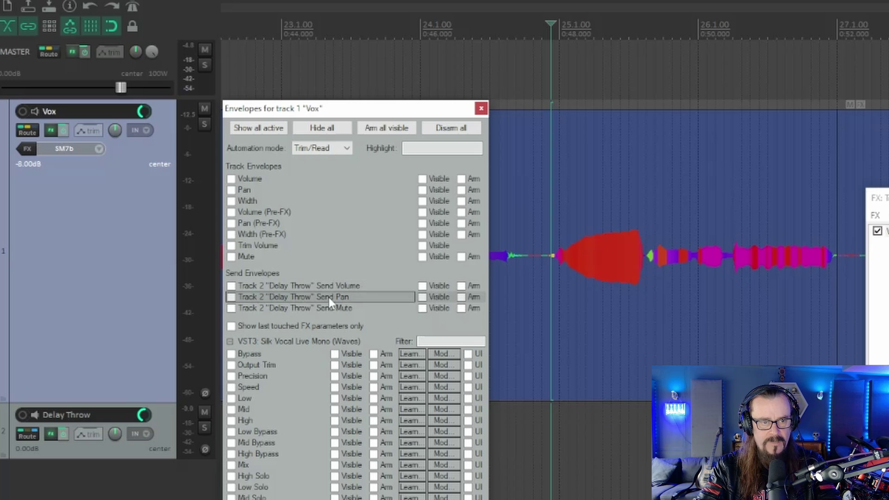
left_click(231, 308)
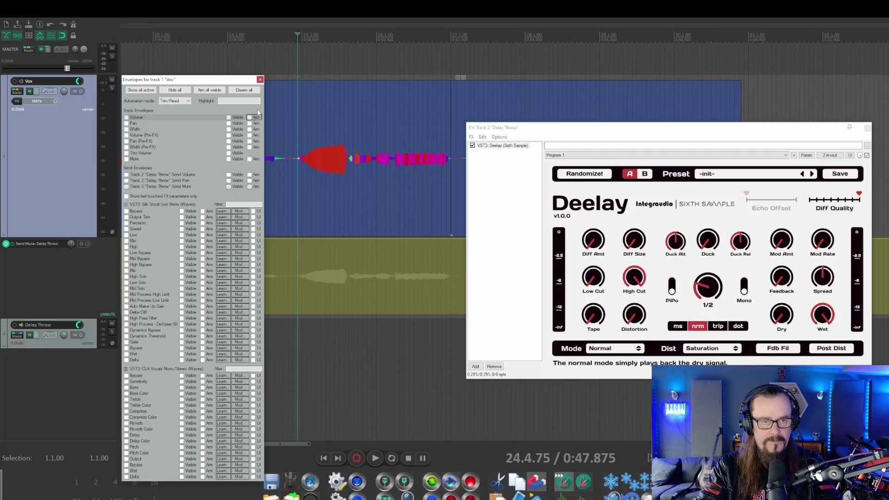
key("Escape")
Mute the send across the whole lane, then add an unmute point at 24.4.75
key("space")
key("space")
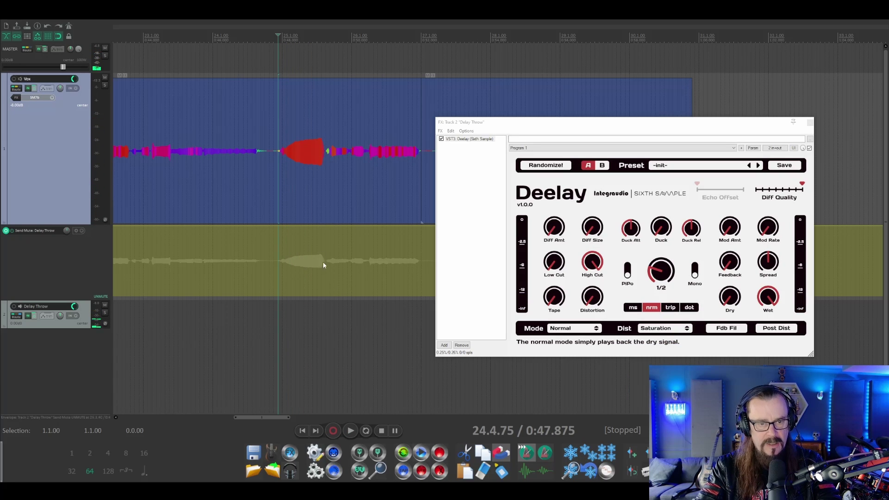
left_click_drag(283, 226, 282, 316)
key("space")
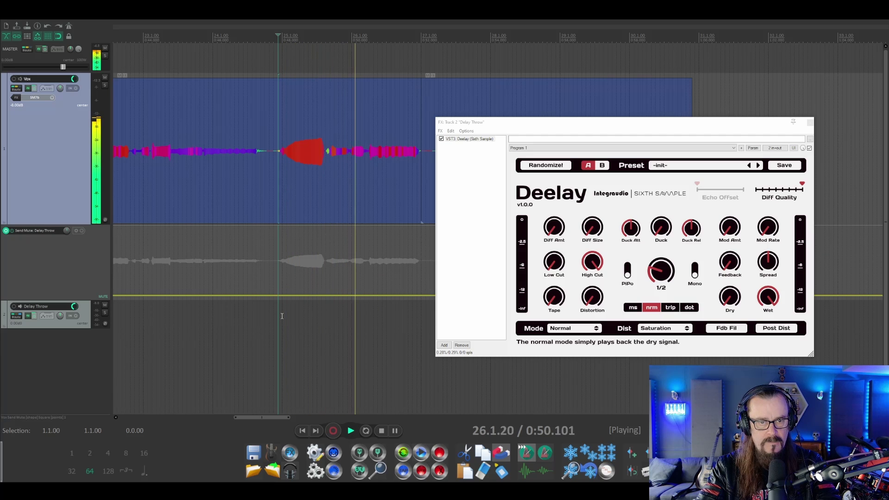
key("space")
scroll(280, 248, "up", 3)
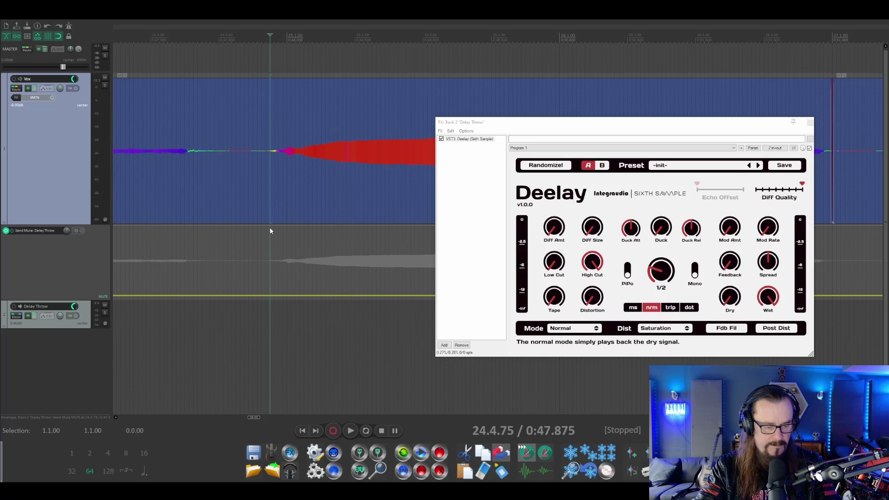
left_click(271, 231)
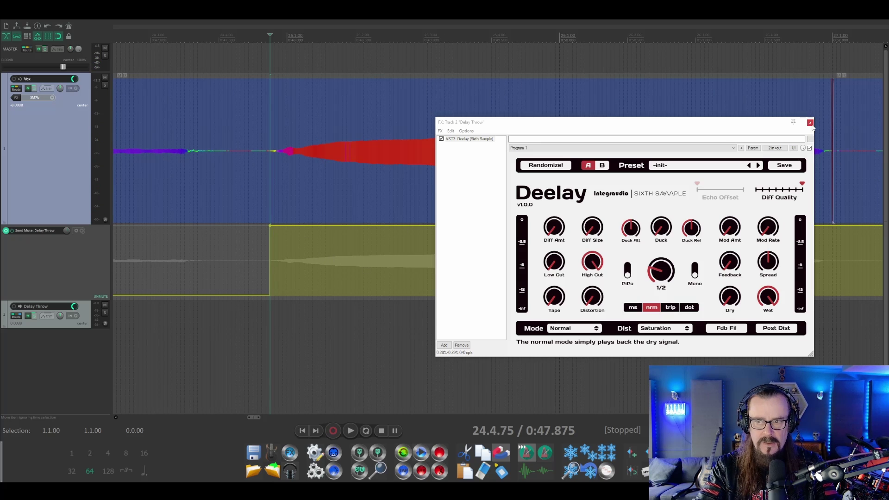
Re-mute the send just after the red word, then audition the throw from 22.4.50
left_click(810, 123)
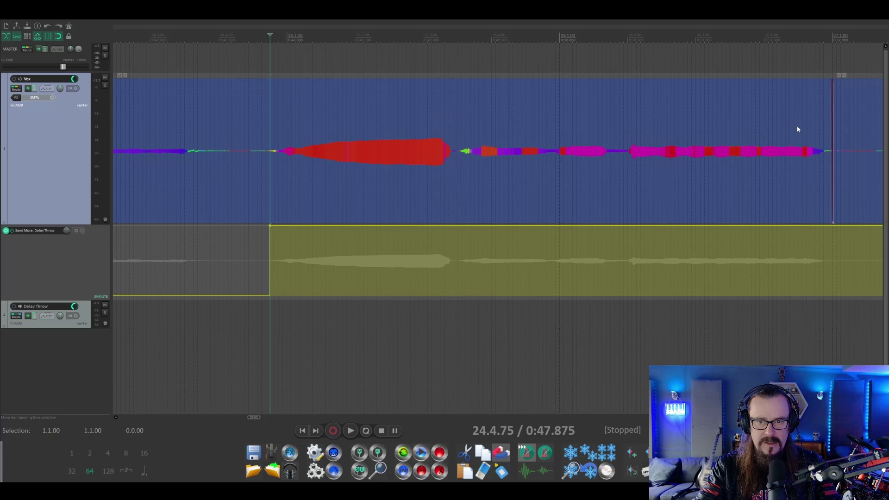
left_click(455, 293)
scroll(248, 43, "down", 6)
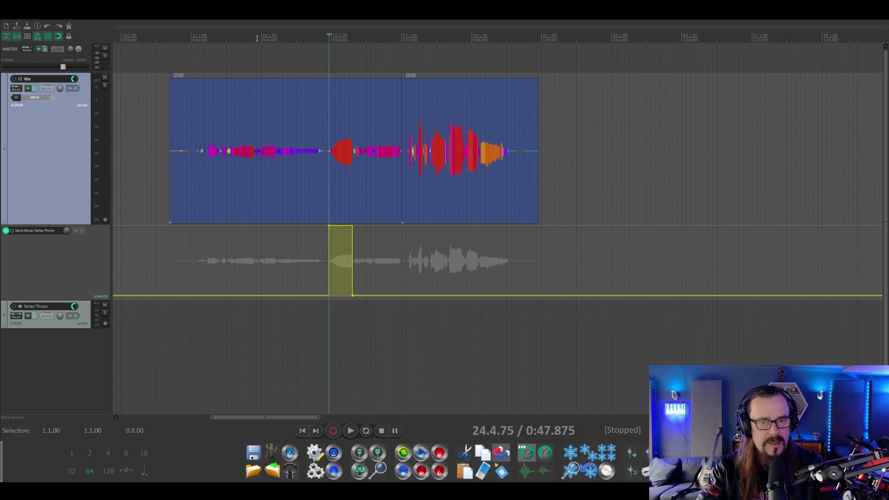
left_click(257, 38)
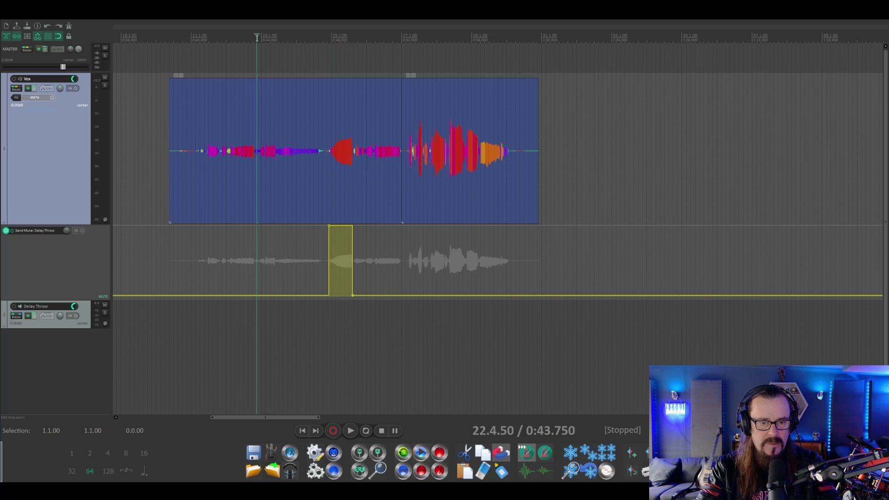
key("space")
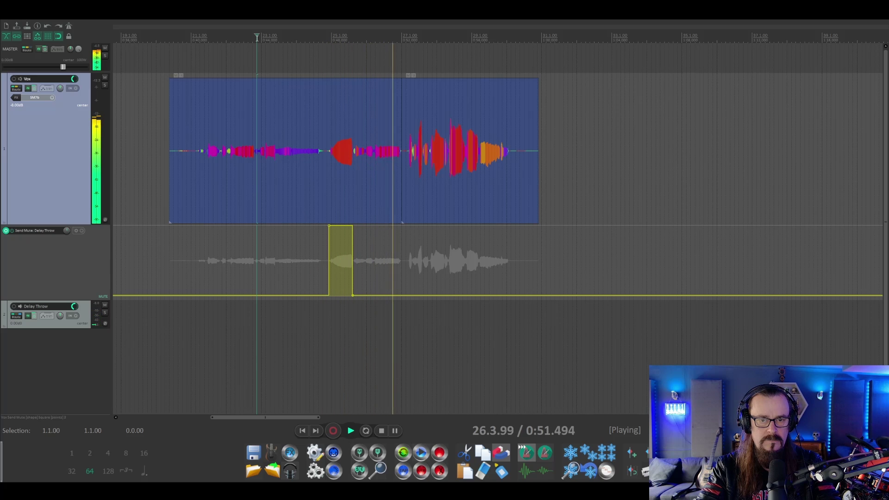
key("space")
Raise the Send Mute point at 25.4.81 to unmute the next word, and check it
scroll(380, 147, "up", 5)
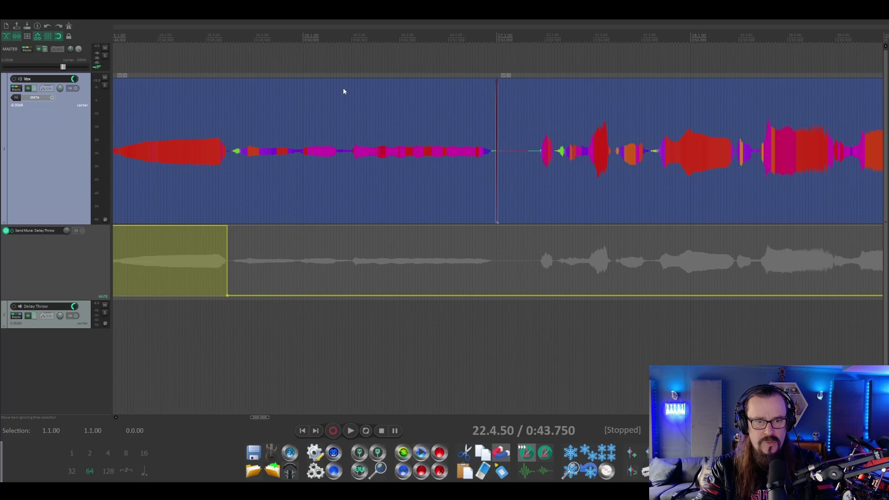
scroll(327, 213, "up", 3)
left_click_drag(279, 294, 278, 227)
key("space")
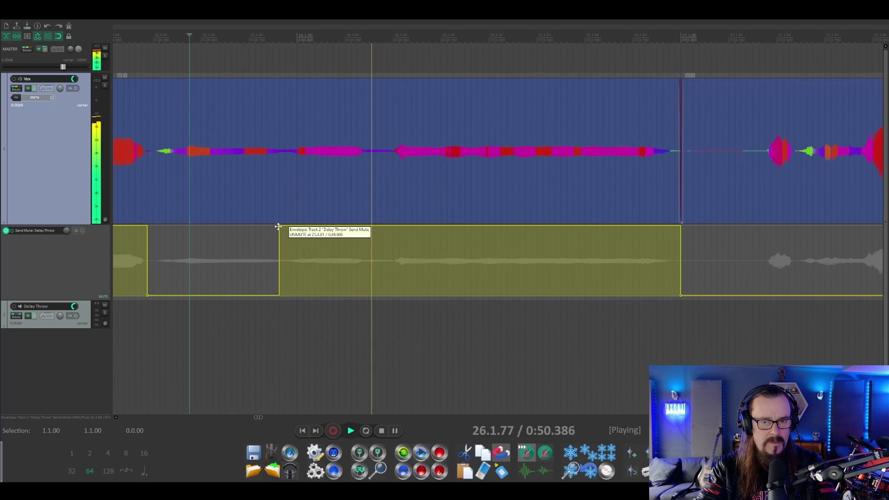
key("space")
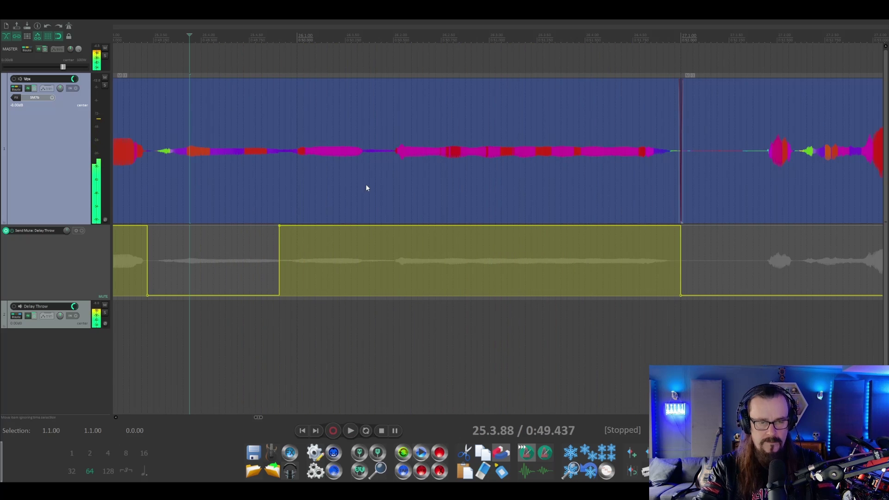
Select the Delay Throw track and show the Mixer with Ctrl+M
scroll(365, 187, "down", 8)
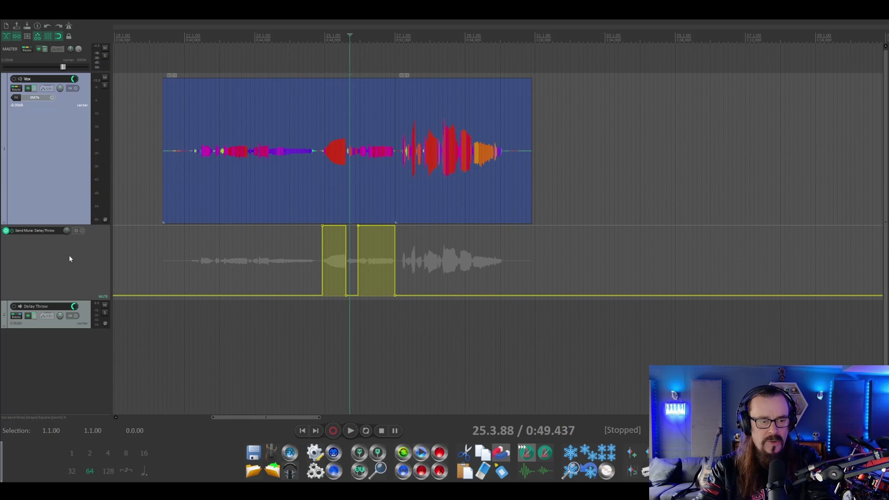
left_click(87, 312)
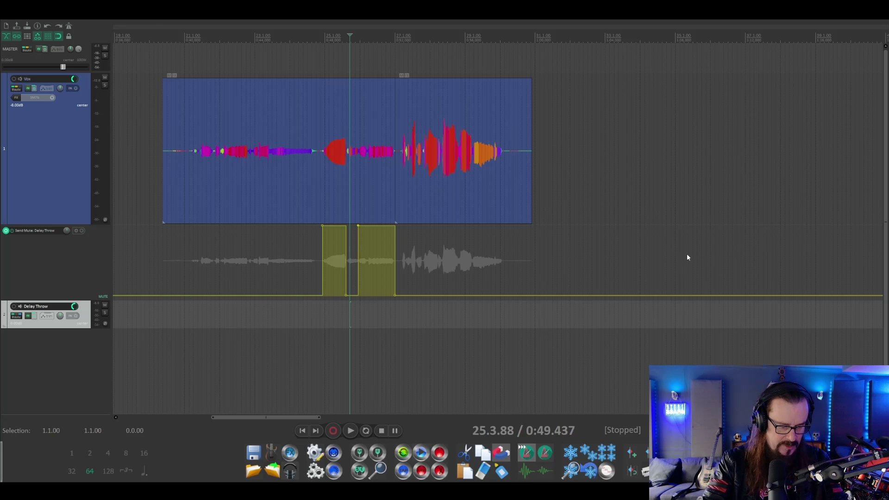
key("ctrl+m")
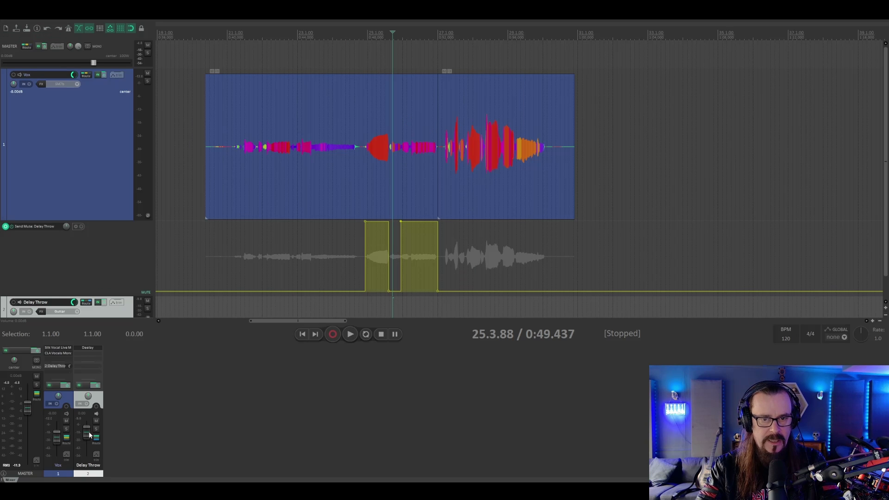
Play from 24.3.50 and pull the Delay Throw fader down to about -8.75 dB
left_click(353, 37)
key("space")
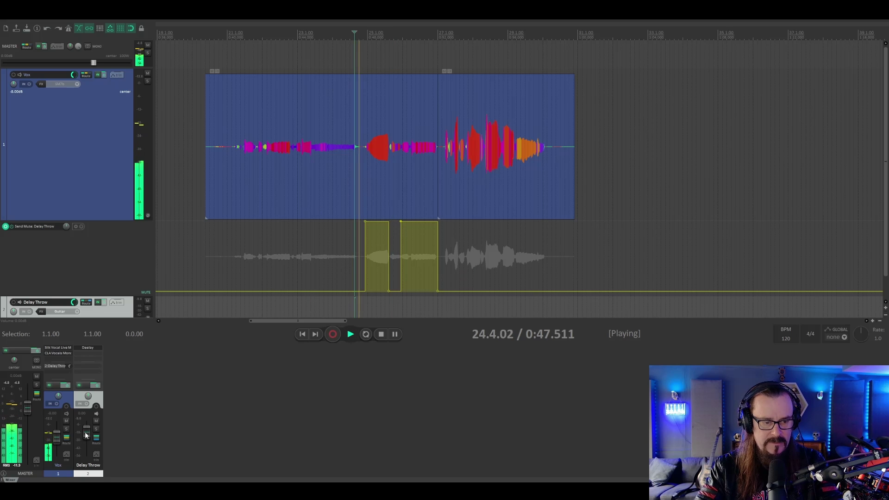
left_click_drag(85, 429, 84, 444)
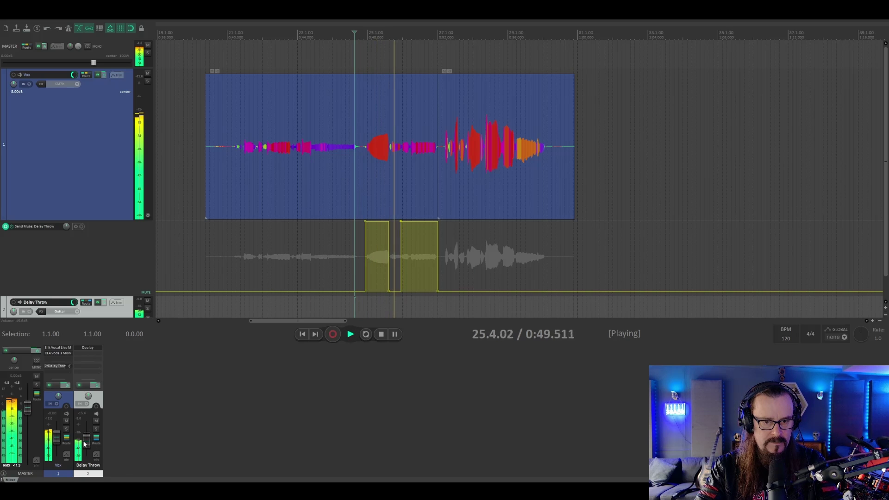
left_click_drag(85, 444, 84, 441)
key("space")
key("space")
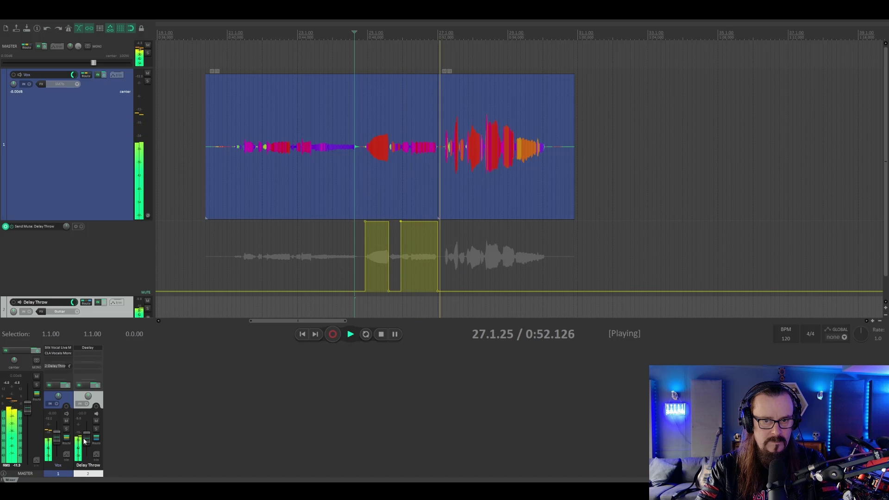
key("space")
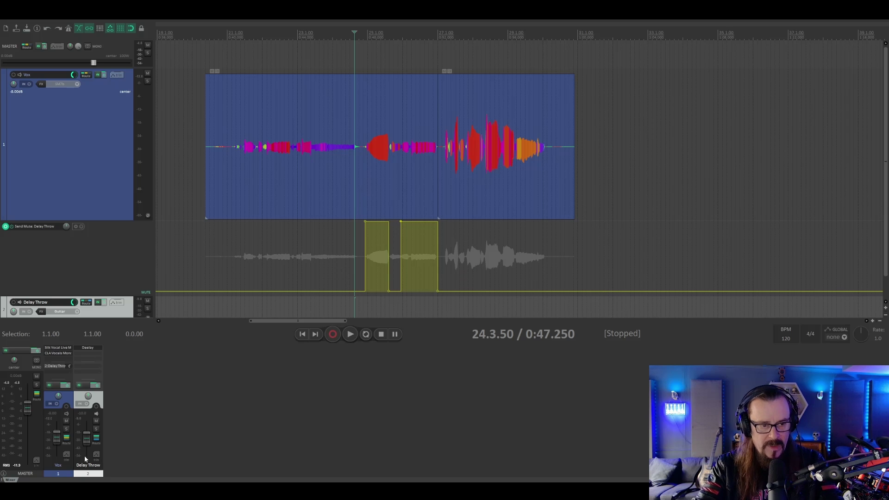
Raise the Deelay feedback on the Delay Throw track and audition the longer echo tail
left_click(97, 303)
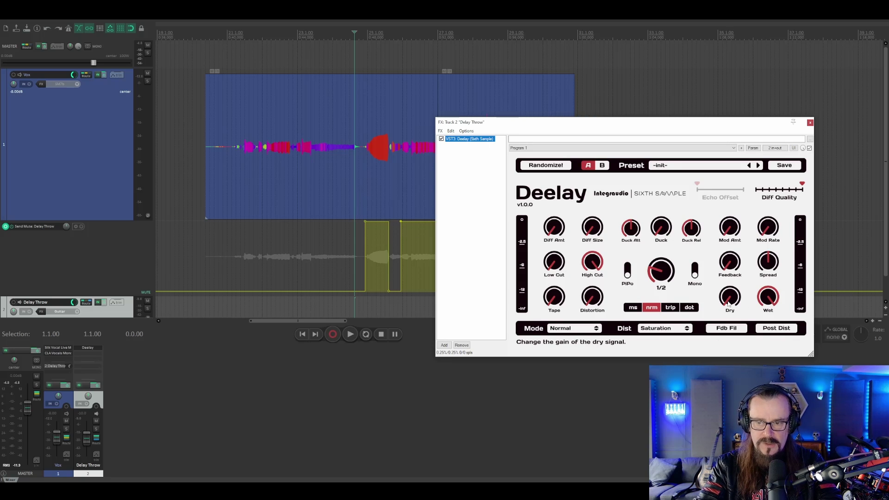
left_click_drag(729, 262, 722, 239)
key("space")
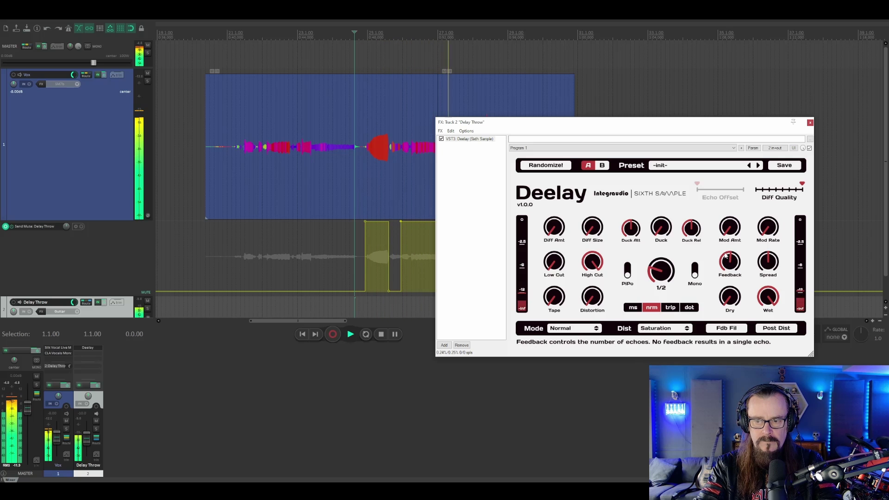
key("space")
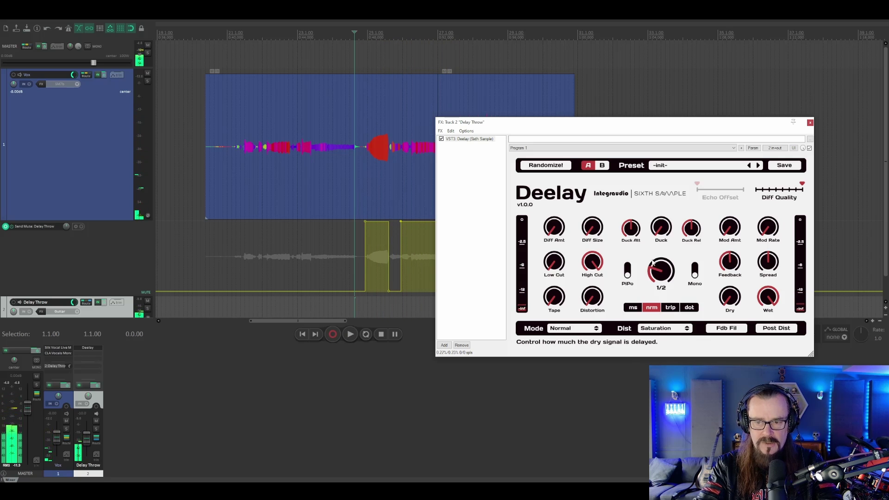
Change the Deelay delay time from 1/2 to 1/4, listen back, and close the plugin
left_click_drag(652, 262, 655, 255)
key("space")
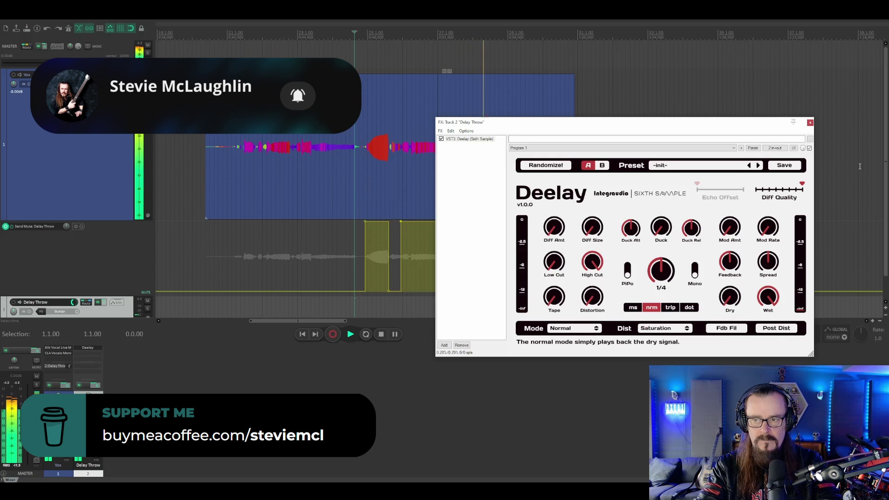
left_click(810, 123)
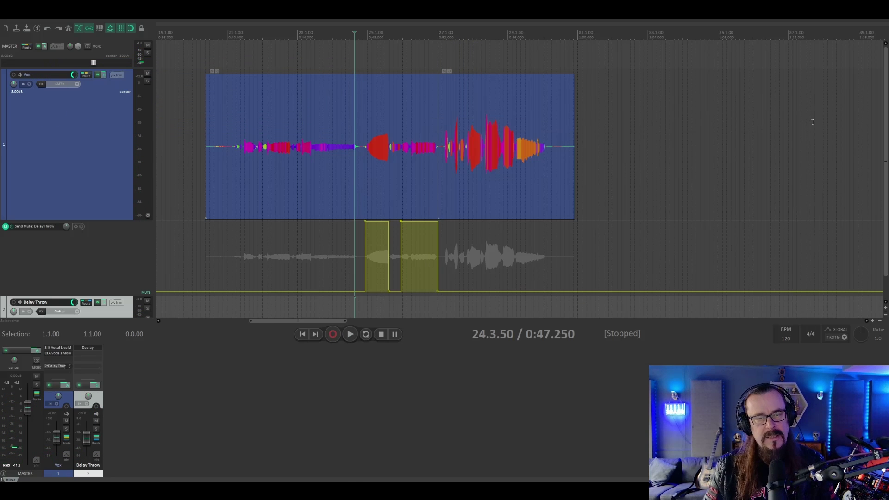